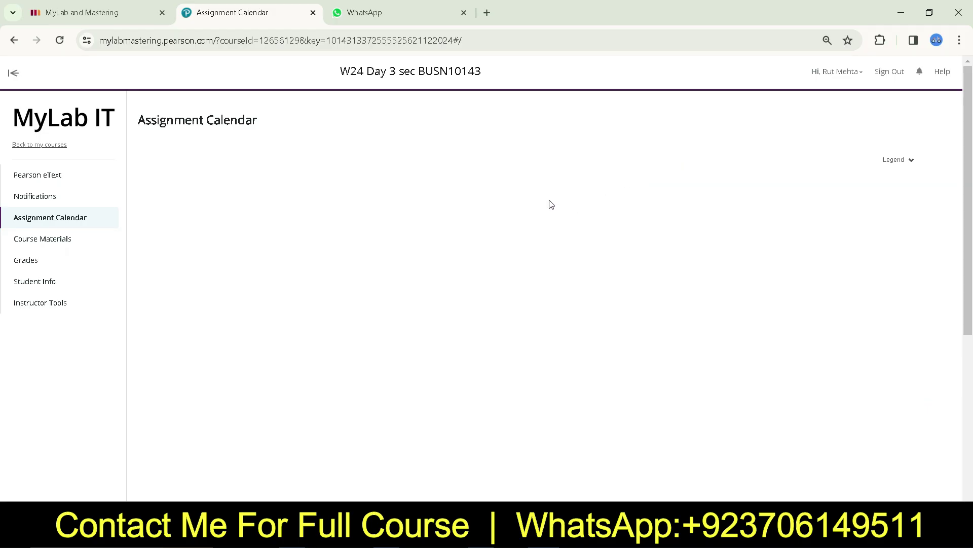
Step: Open the Excel Chapter 6: Hands-On Exercise 1 Simulation Exam from the February 14 assignments
scroll(682, 300, "down", 2)
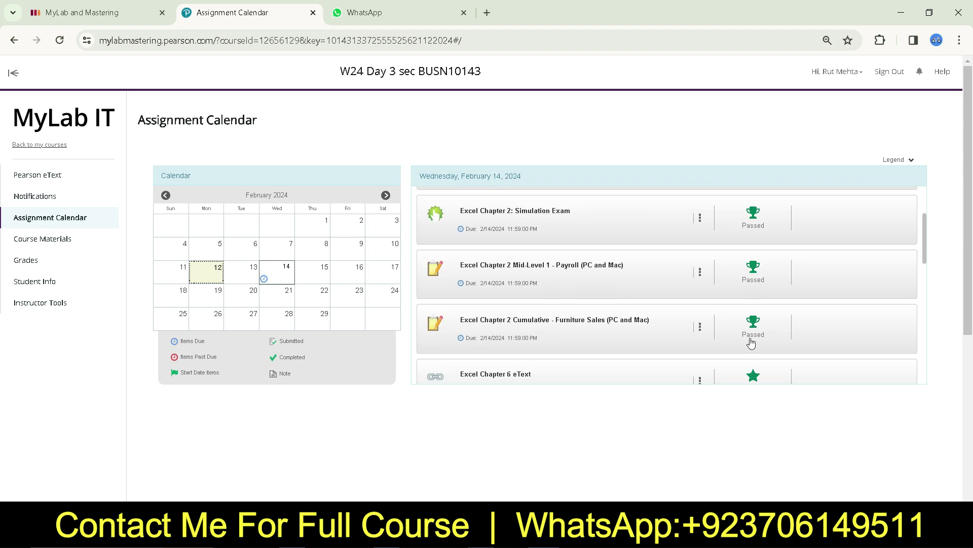
scroll(669, 381, "down", 2)
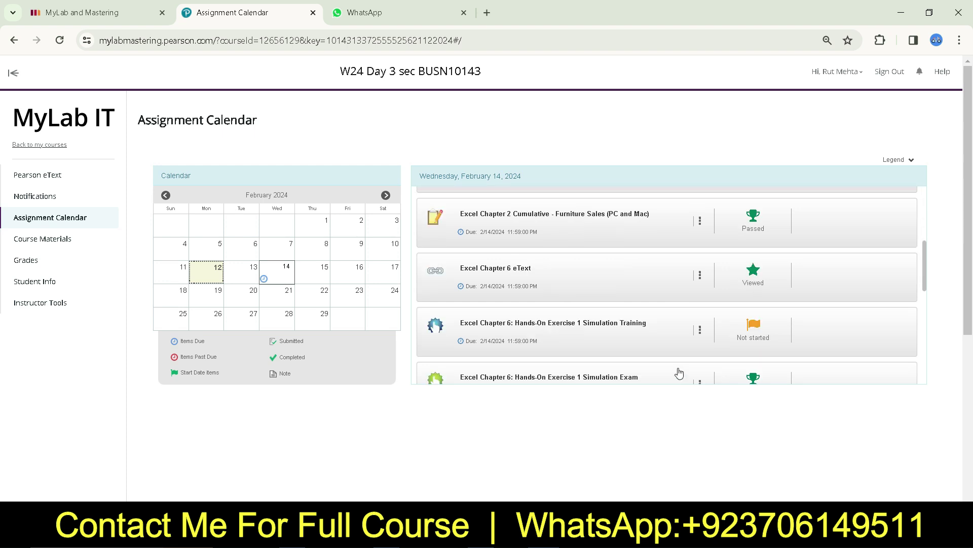
scroll(751, 371, "down", 2)
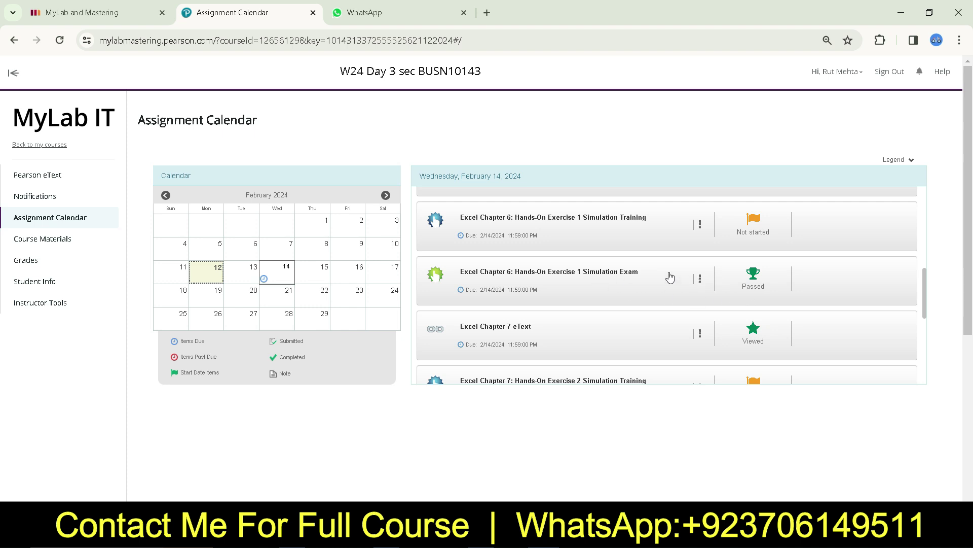
left_click(609, 274)
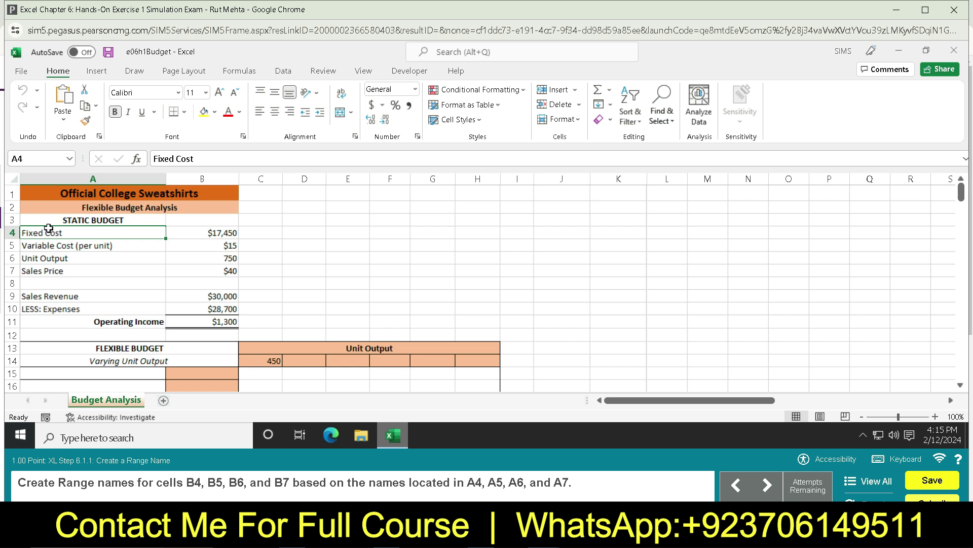
Step: Create range names for cells B4 through B7 from the left-column labels of the selection A4:B7
left_click(26, 155)
type("A")
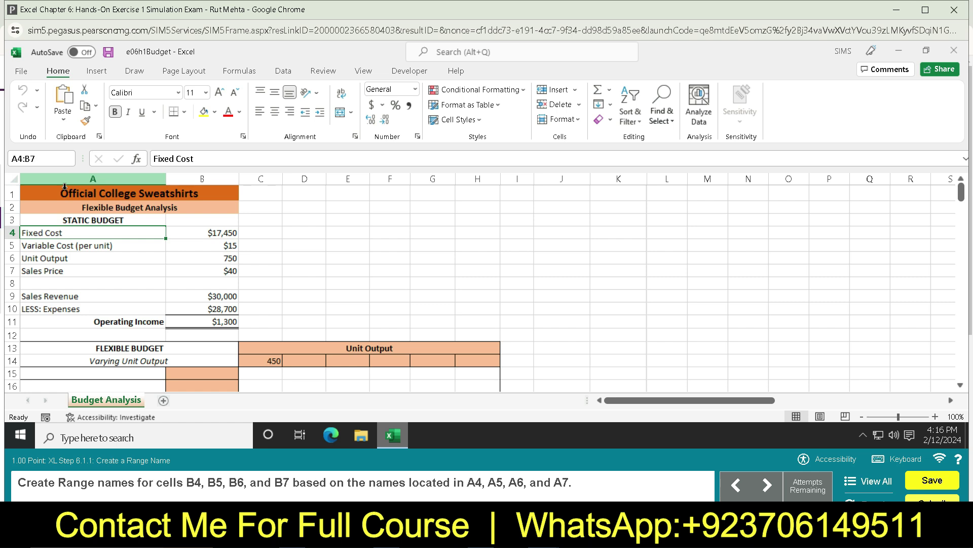
key("Return")
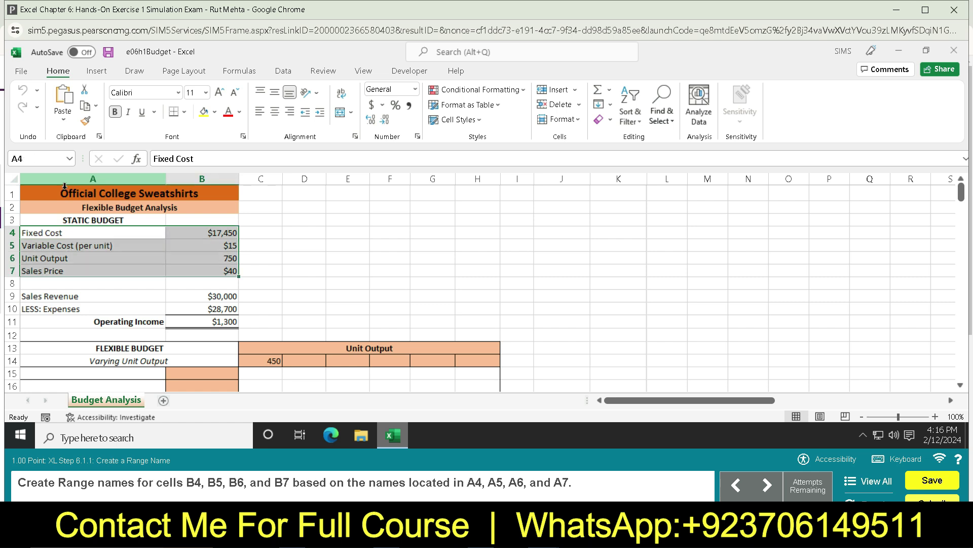
mouse_move(482, 437)
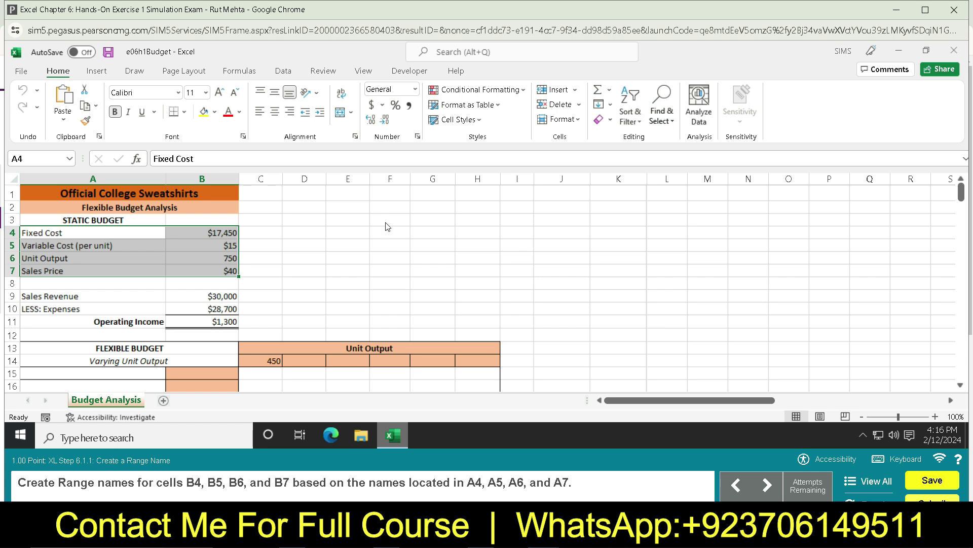
key("ctrl+shift+F3")
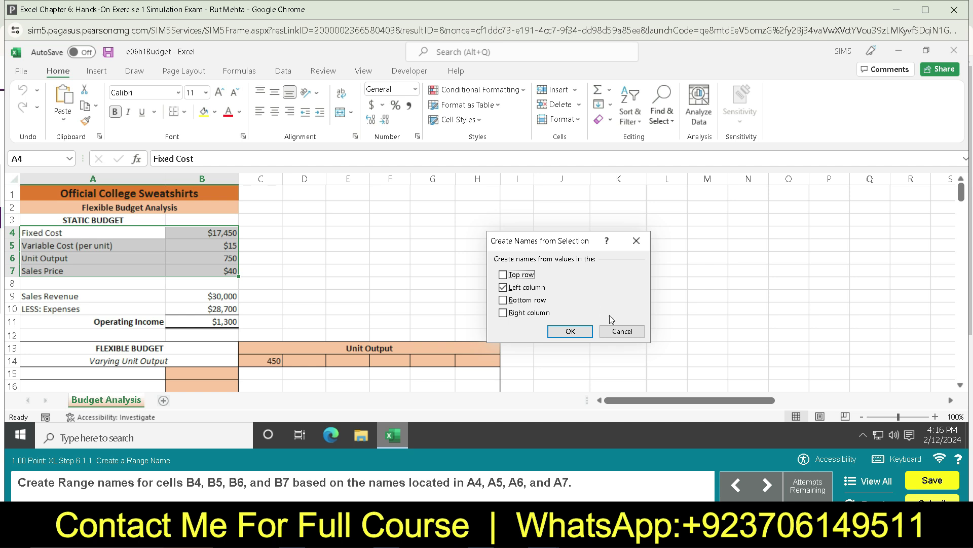
left_click(584, 334)
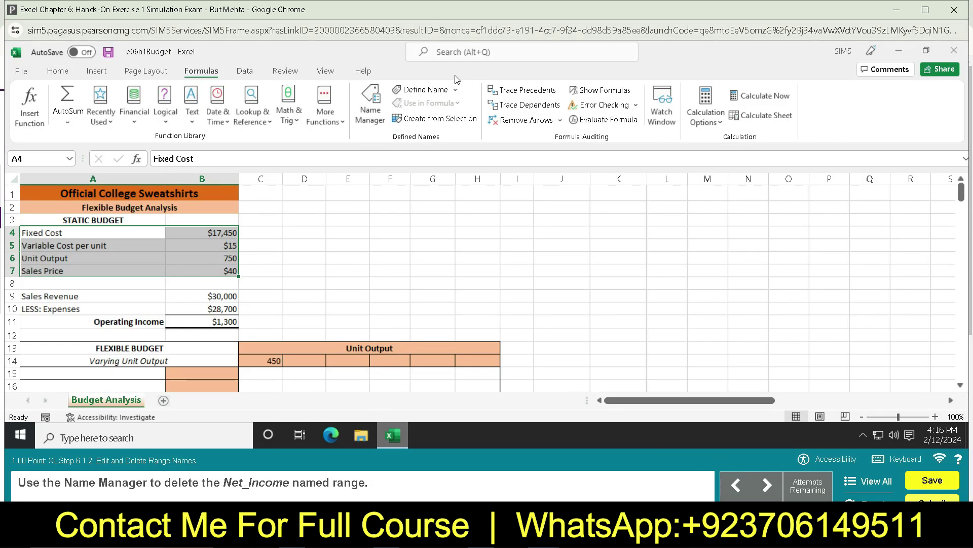
Step: Delete the Net_Income named range with the Name Manager and close it
left_click(369, 112)
left_click(366, 179)
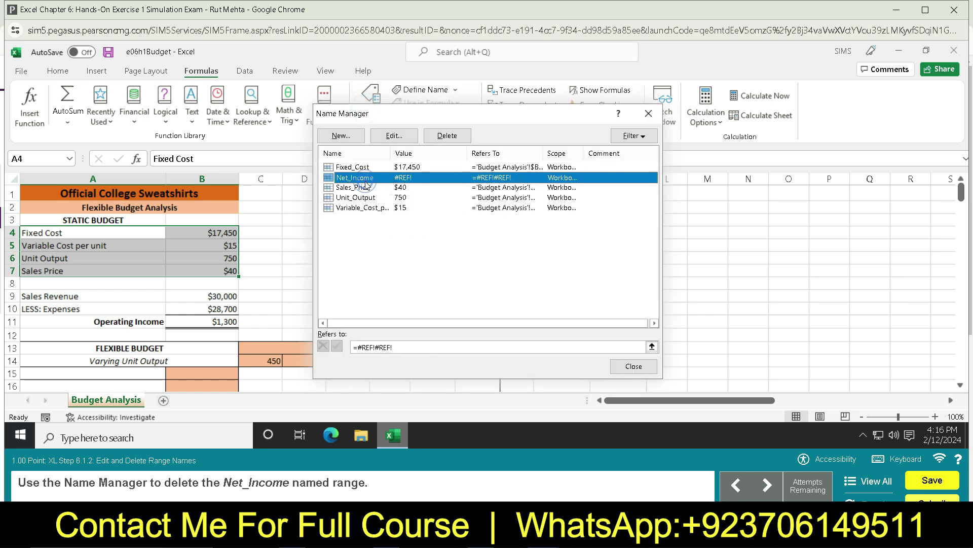
left_click(447, 135)
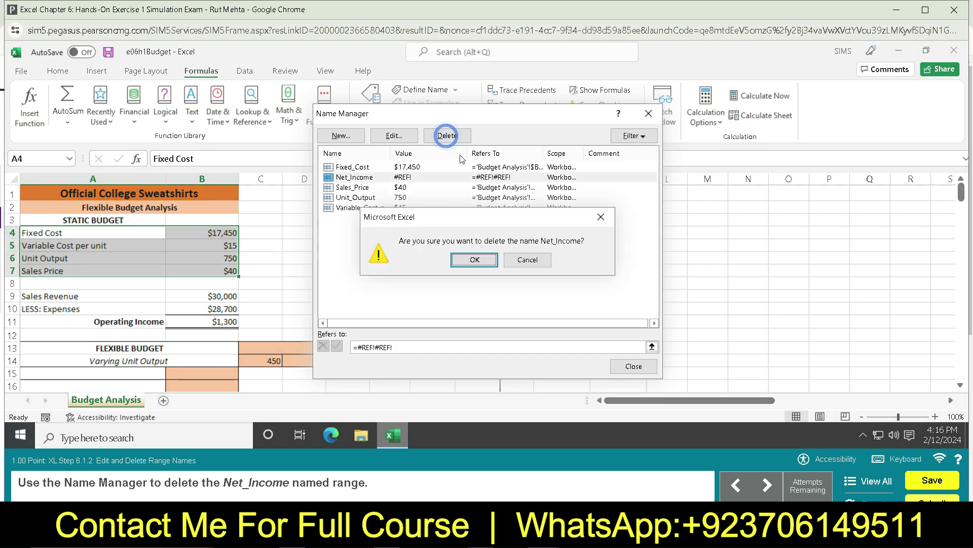
left_click(475, 258)
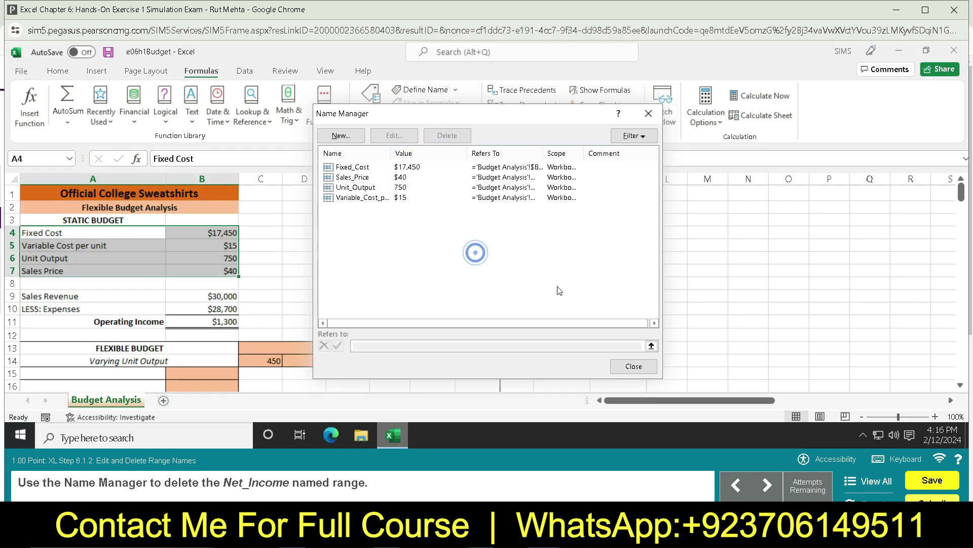
left_click(620, 368)
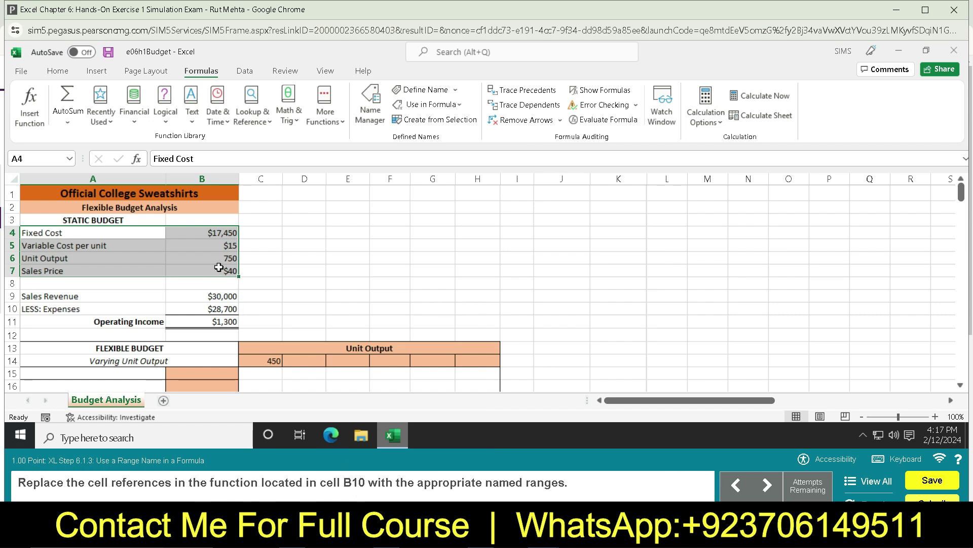
Step: Replace the cell references in B10 with named ranges so the formula reads =Fixed_Cost+(Variable_Cost_per_unit*Unit_Output)
left_click(208, 312)
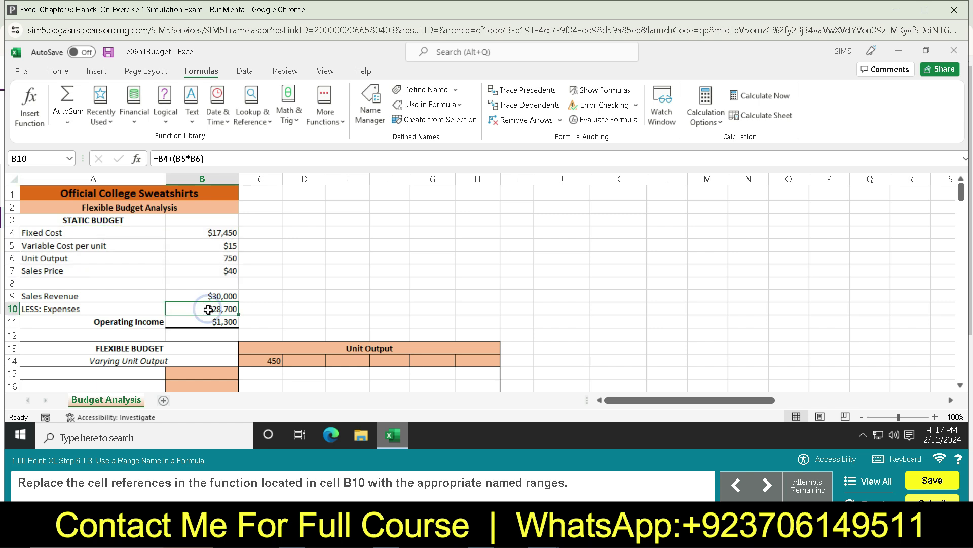
left_click(160, 159)
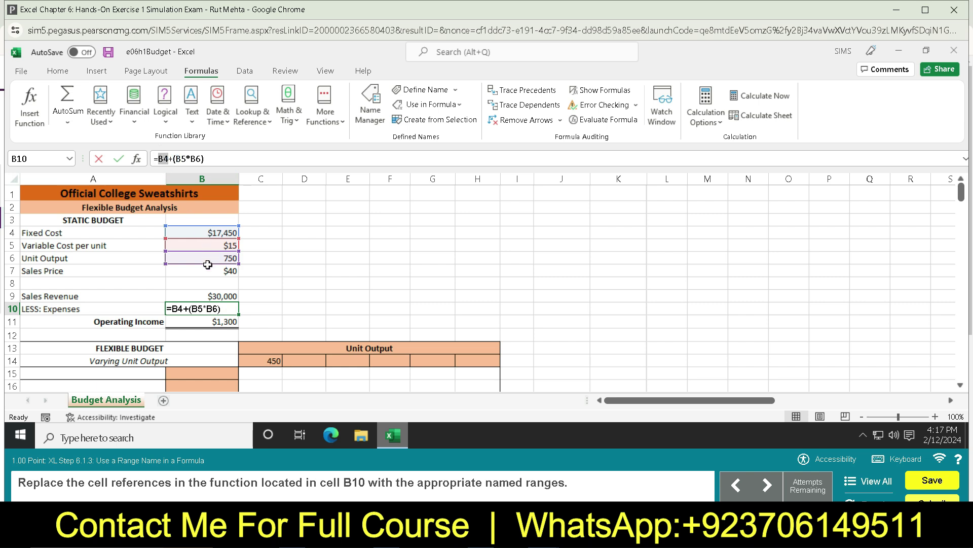
left_click(208, 232)
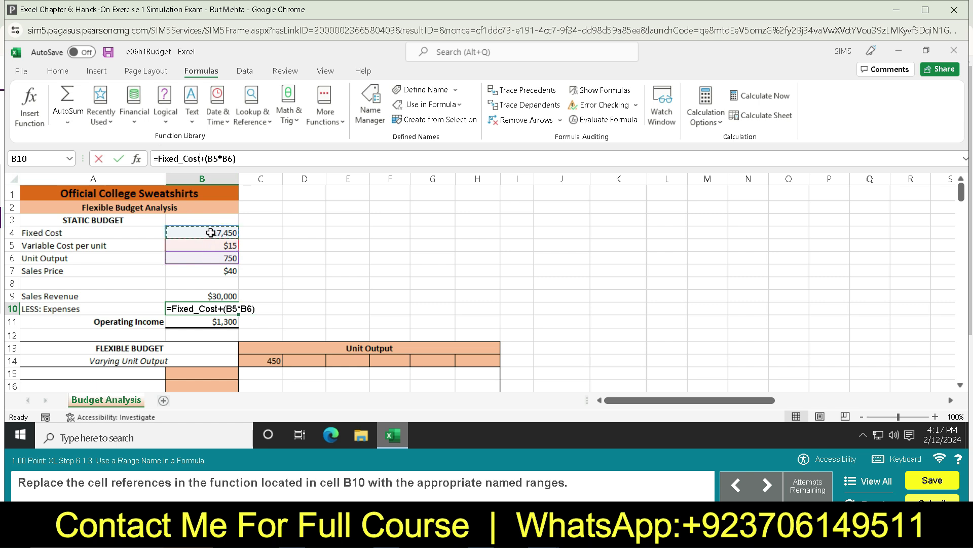
left_click(215, 158)
double_click(215, 158)
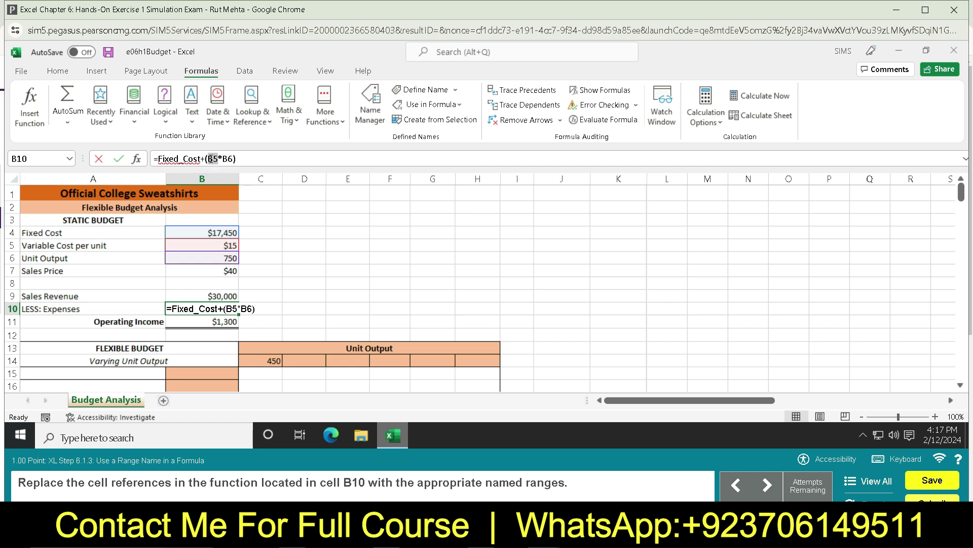
left_click(195, 245)
double_click(310, 158)
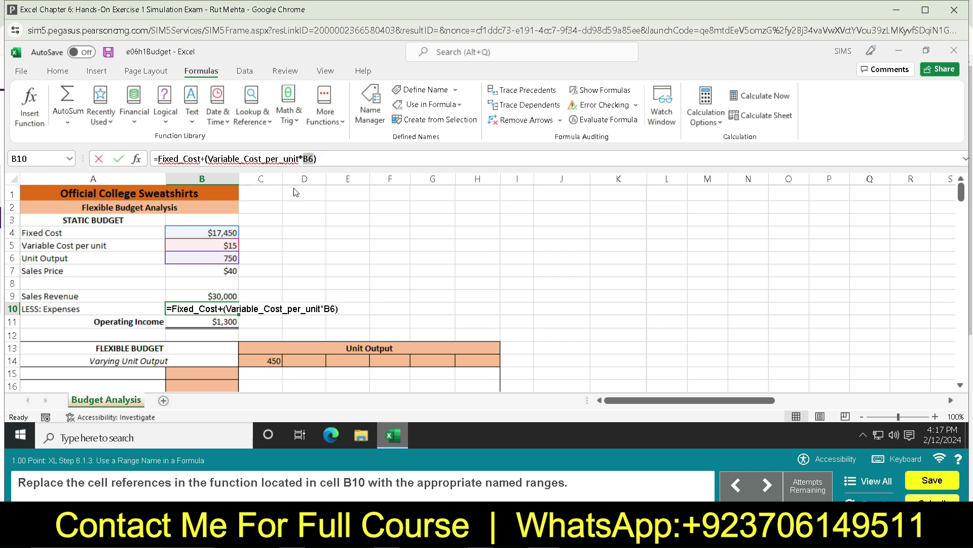
left_click(216, 256)
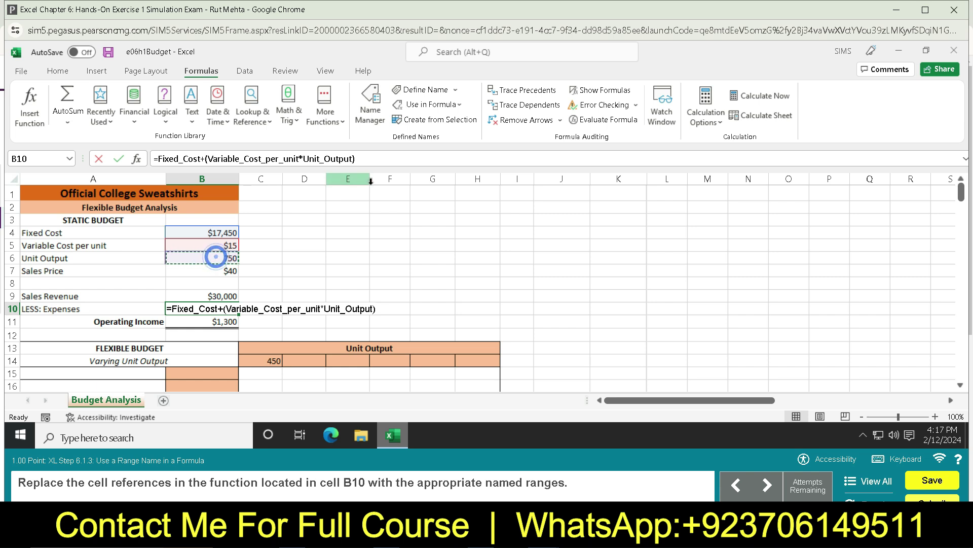
left_click(366, 159)
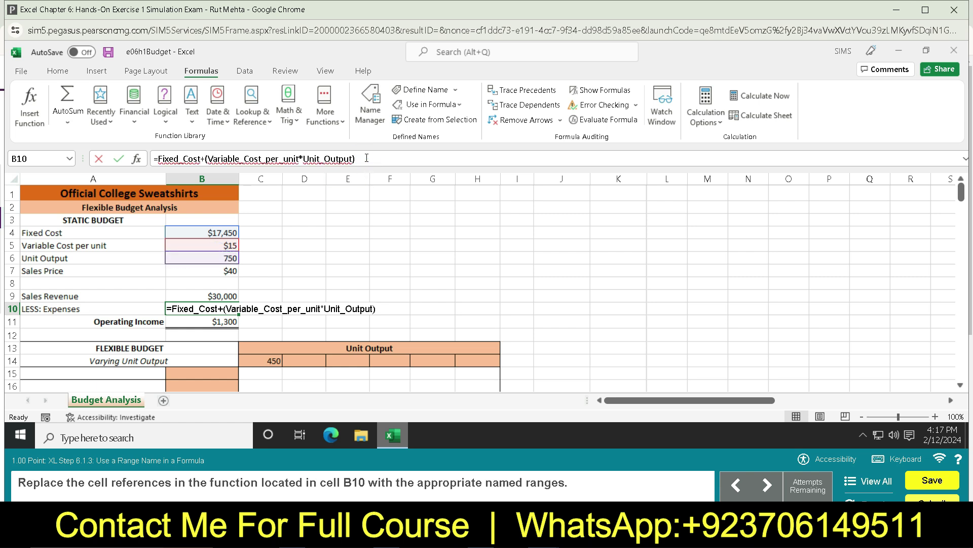
key("Return")
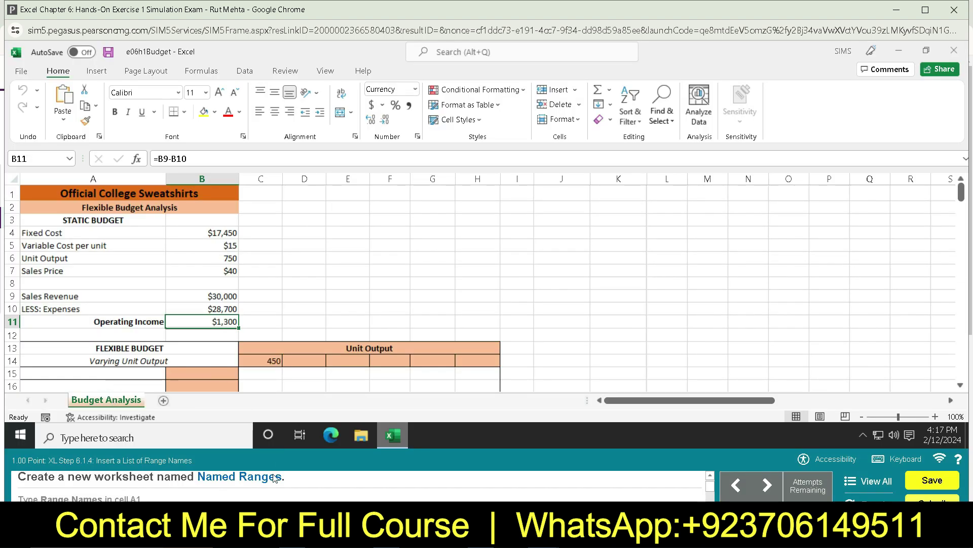
Step: Add a new worksheet after Budget Analysis and rename it Named Ranges
left_click(163, 402)
double_click(165, 403)
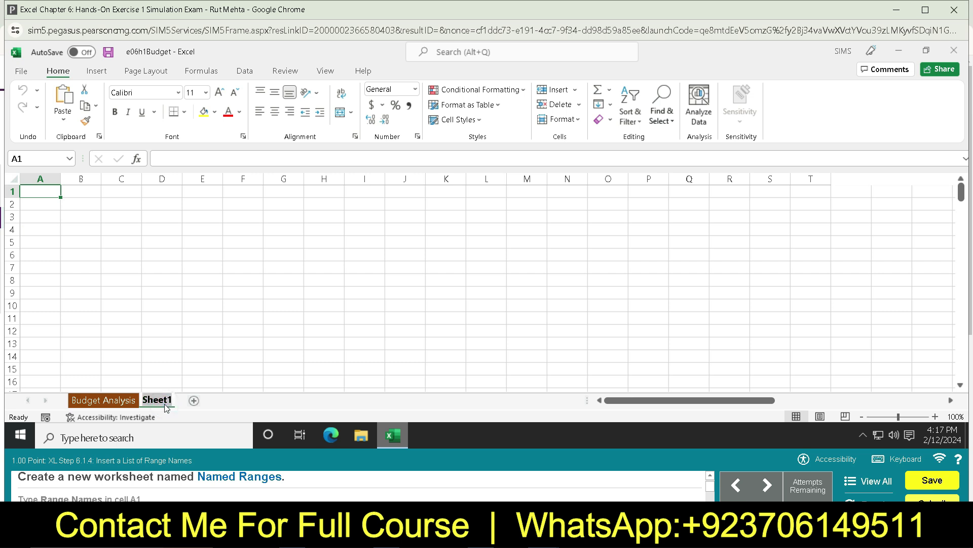
type("Named Ranges")
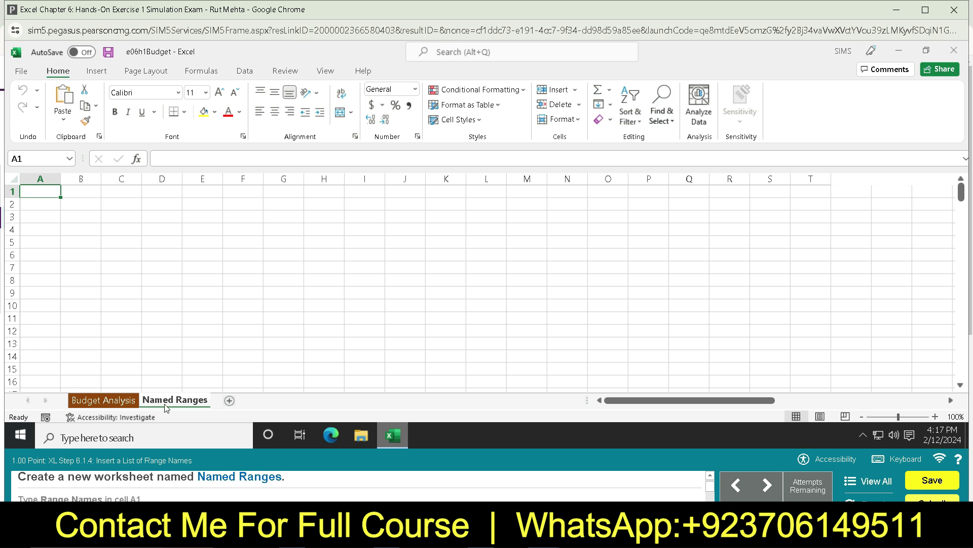
key("Return")
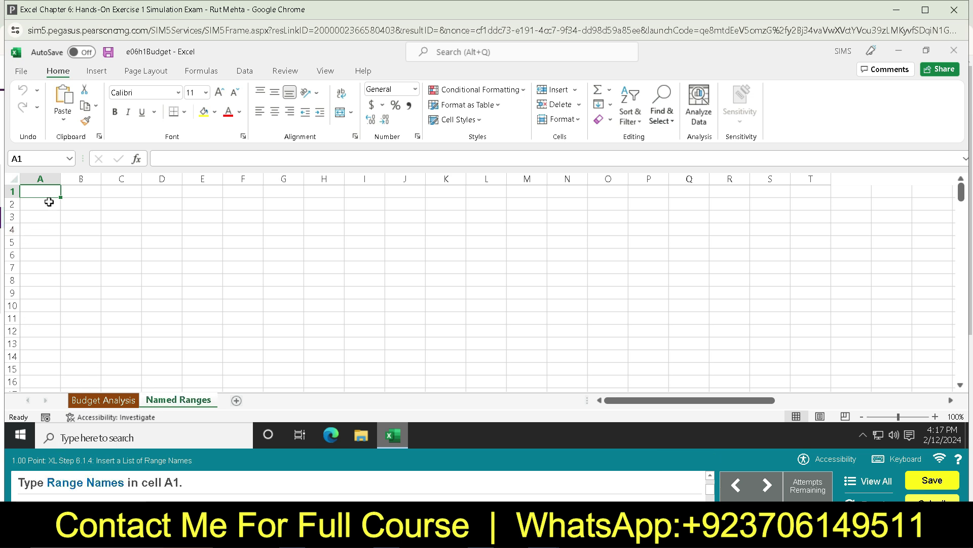
Step: Enter the headings Range Names in cell A1 and Location in cell B1
type("Range Names")
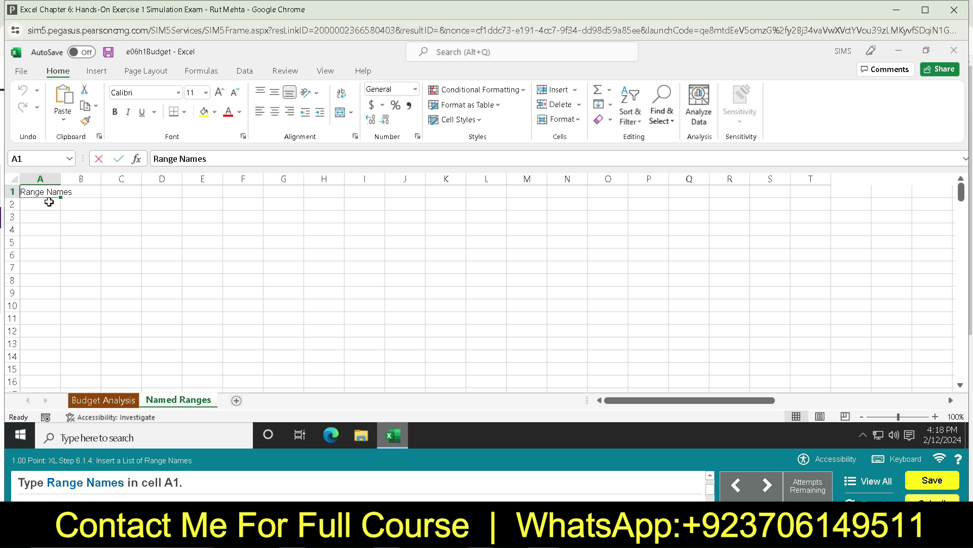
key("Return")
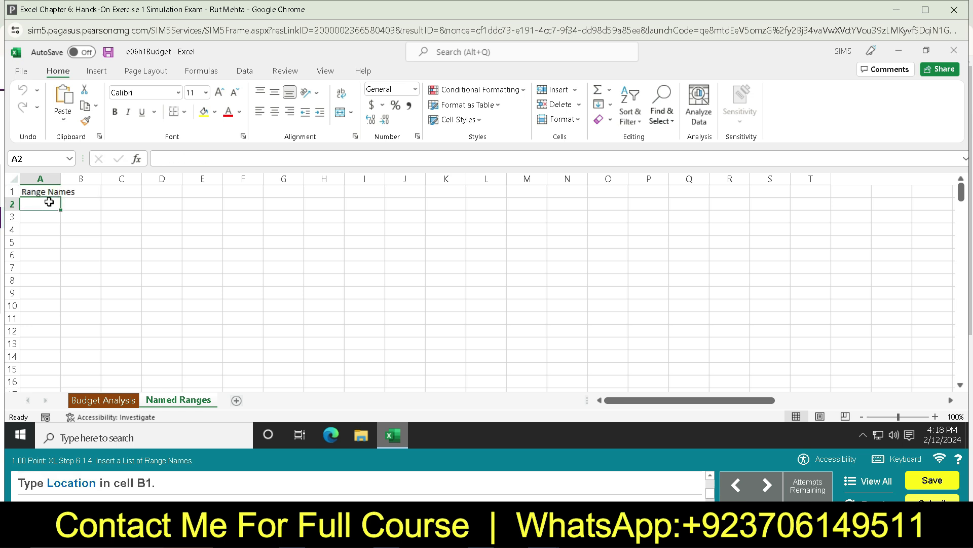
left_click(81, 191)
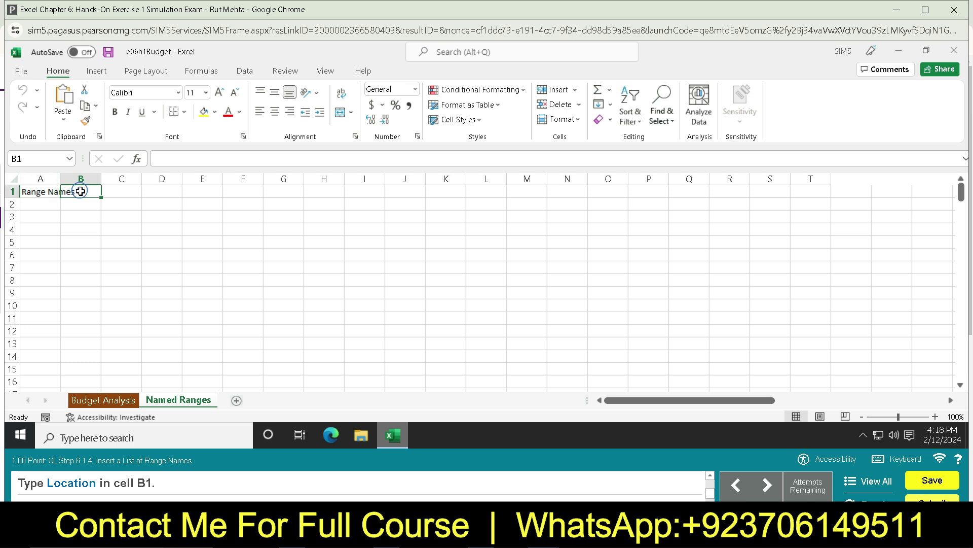
type("Loca")
type("tion")
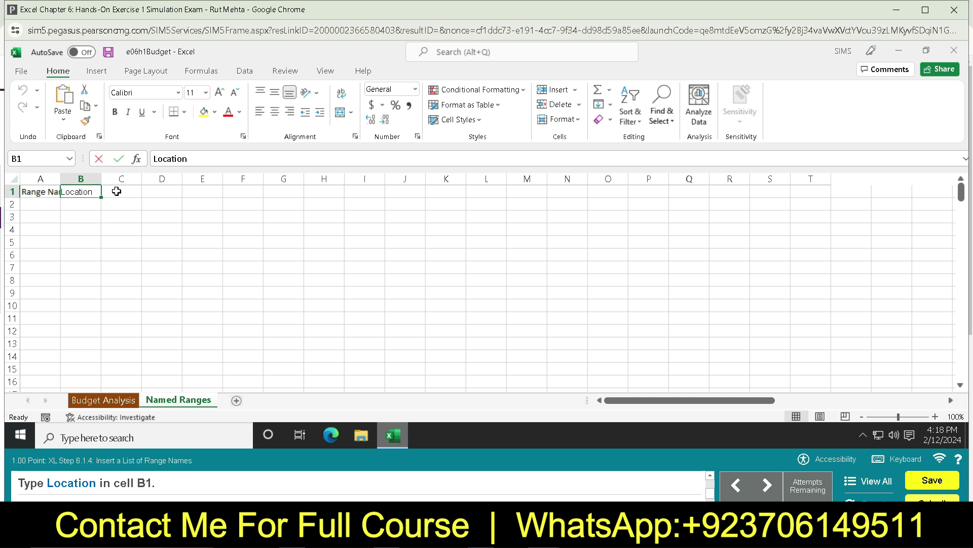
key("Return")
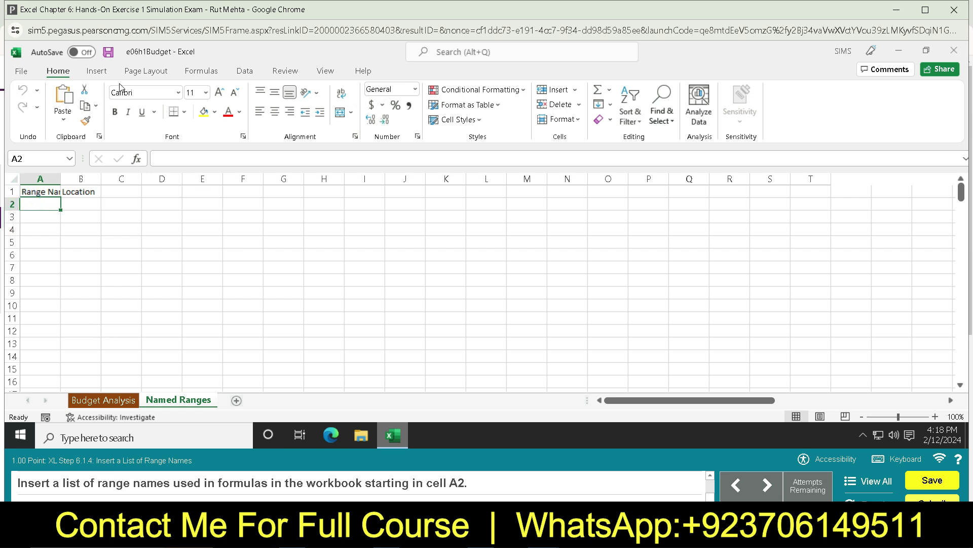
Step: Paste the full list of the workbook's range names and their locations starting in cell A2
left_click(191, 69)
left_click(461, 105)
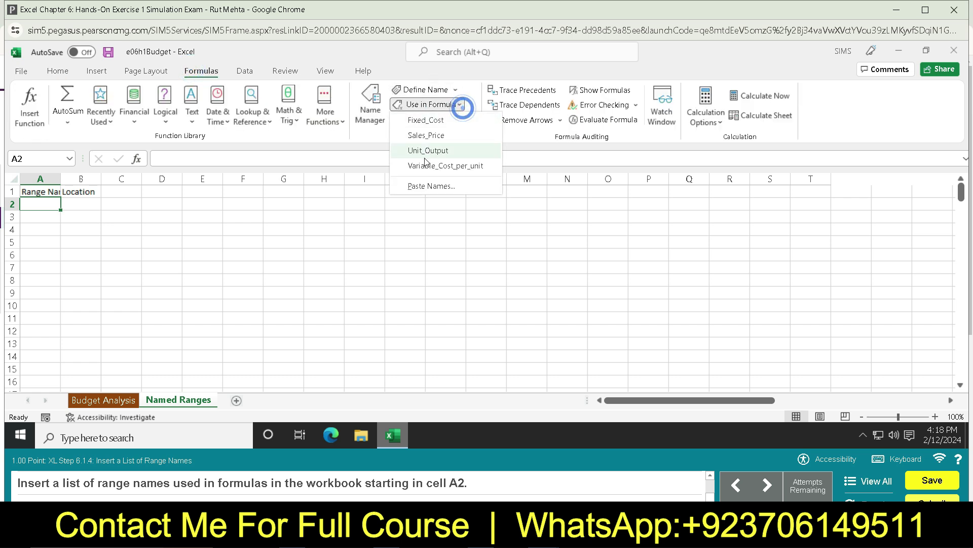
left_click(429, 187)
left_click(435, 292)
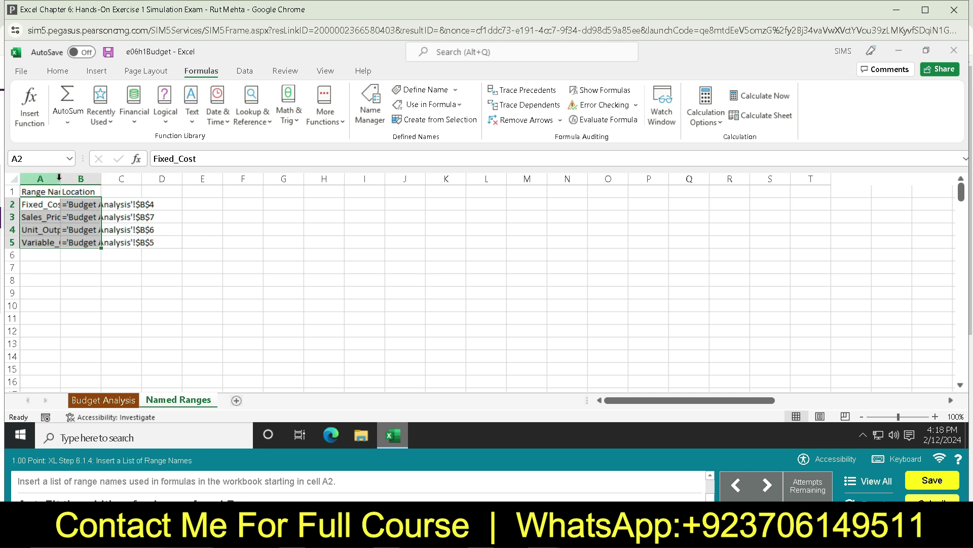
Step: Consult the Word solution document for the methods to AutoFit the widths of columns A and B
left_click_drag(61, 173, 84, 177)
left_click(482, 540)
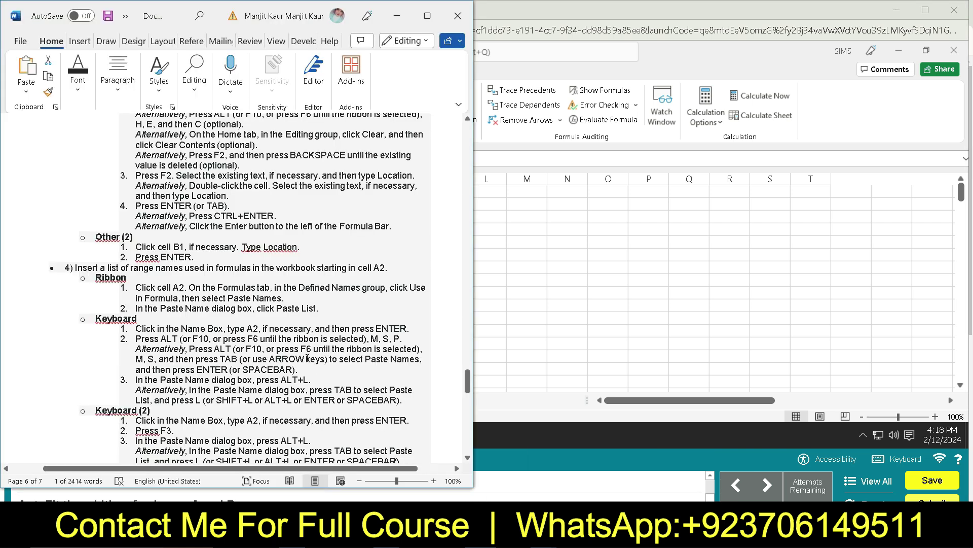
scroll(298, 319, "down", 6)
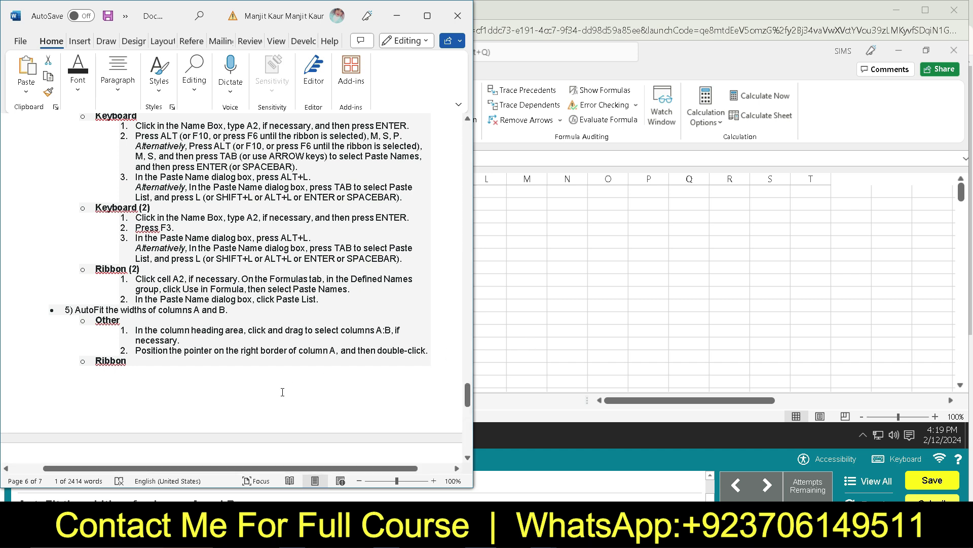
mouse_move(480, 536)
scroll(278, 401, "down", 5)
scroll(342, 373, "down", 1)
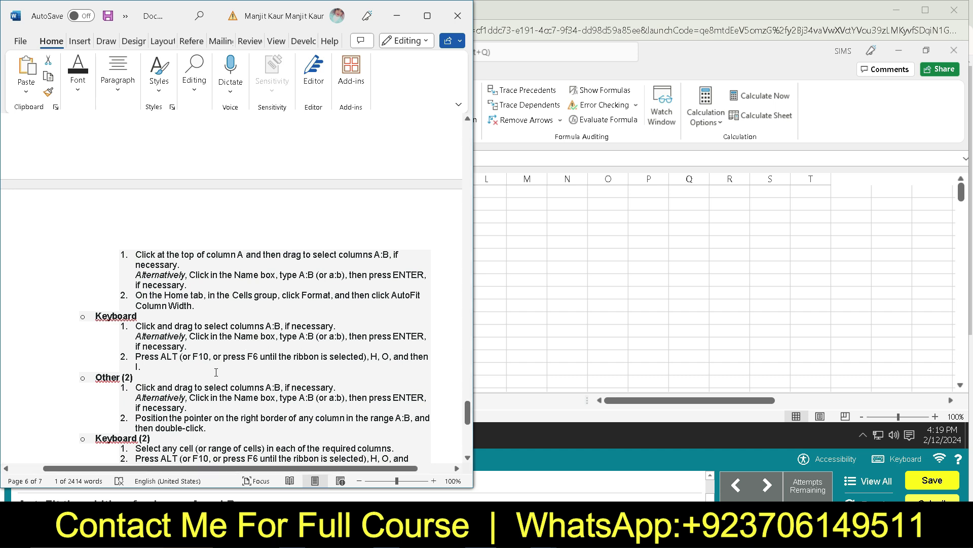
scroll(305, 382, "down", 1)
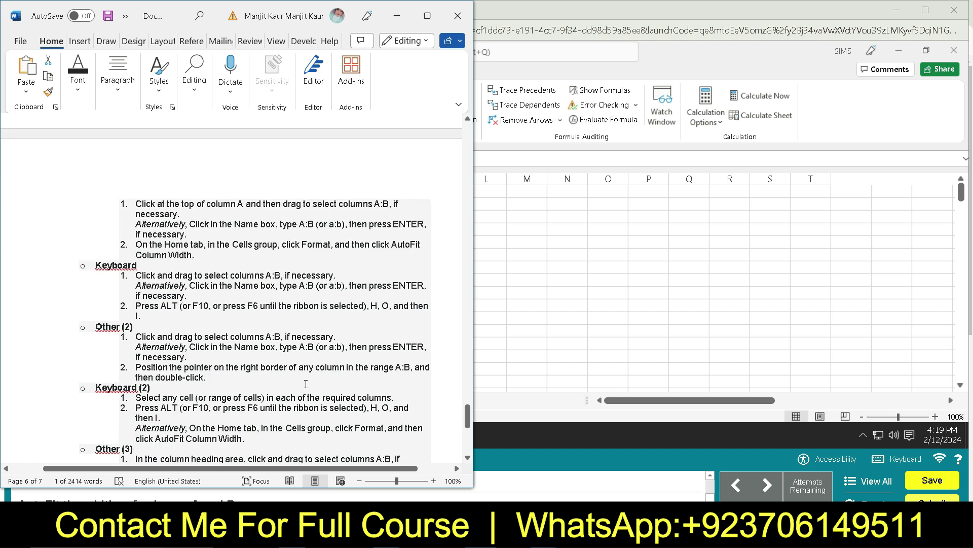
left_click(419, 490)
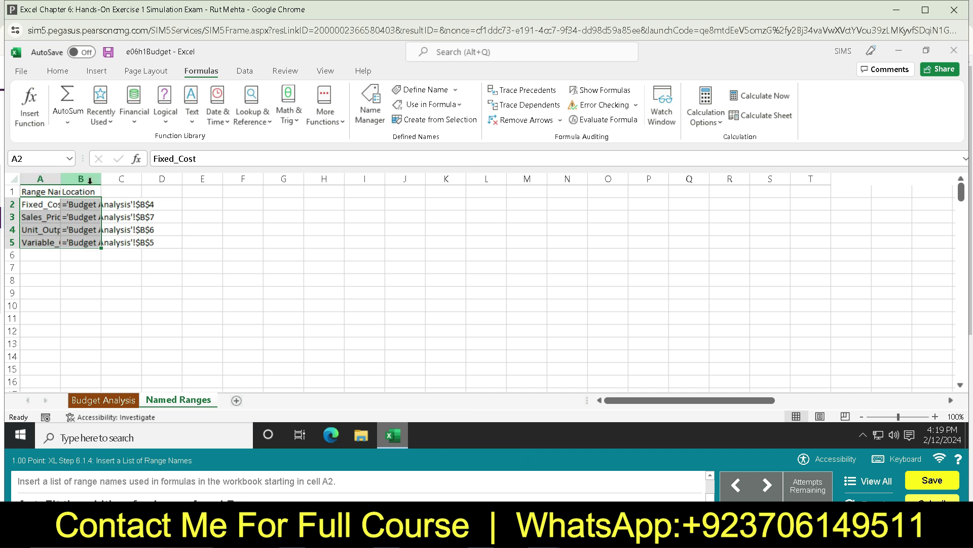
Step: AutoFit the widths of columns A and B on the Named Ranges sheet and submit the assignment
left_click_drag(54, 180, 92, 180)
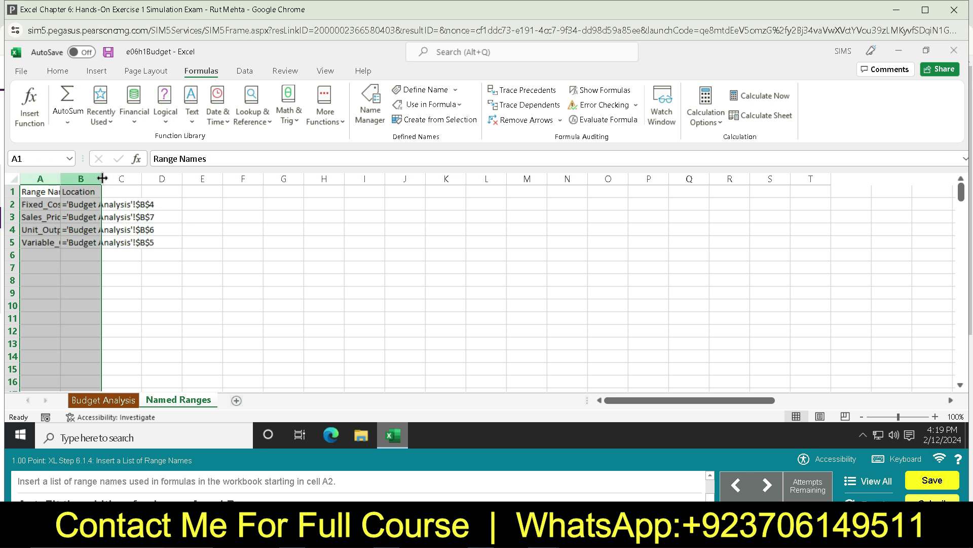
double_click(102, 178)
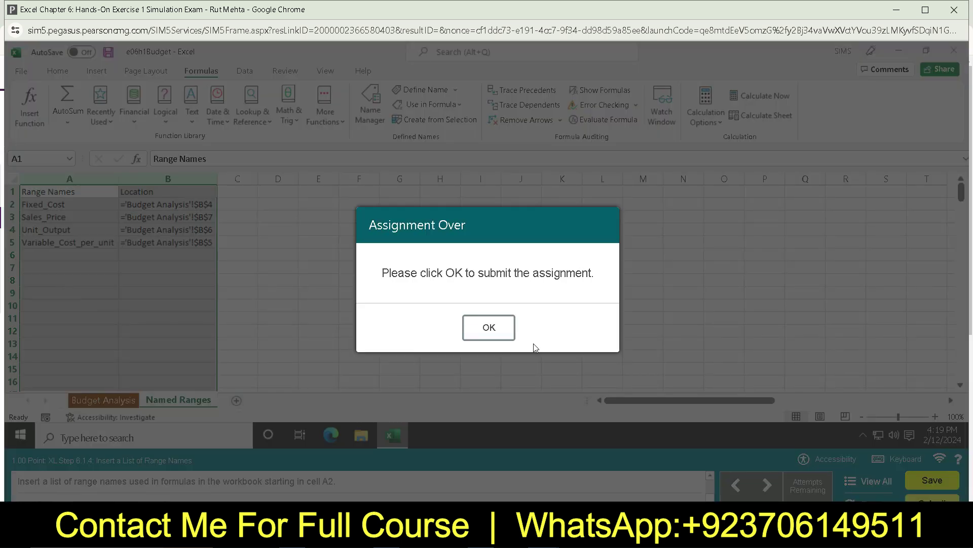
left_click(483, 327)
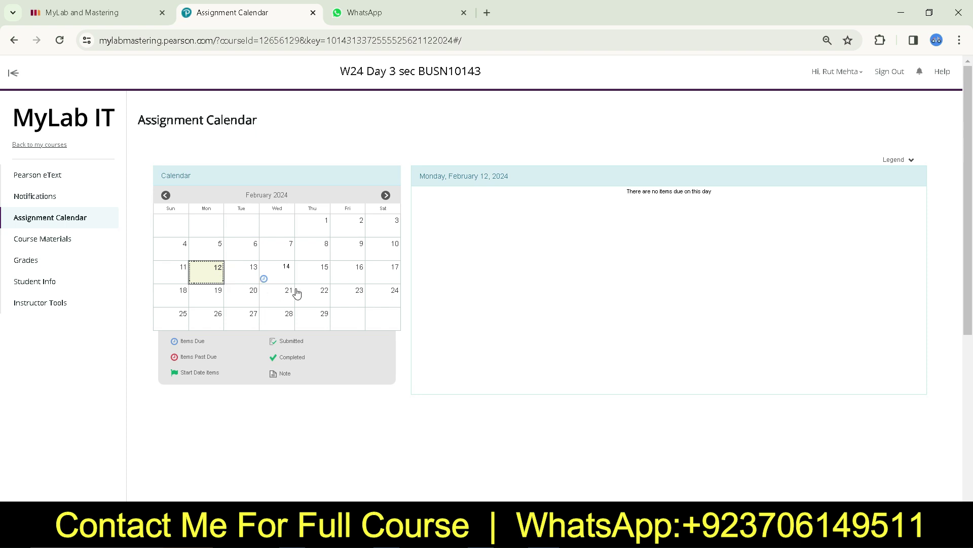
Step: View the submissions for Excel Chapter 6: Hands-On Exercise 1 Simulation Exam, listed under February 14 in the Assignment Calendar
left_click(278, 271)
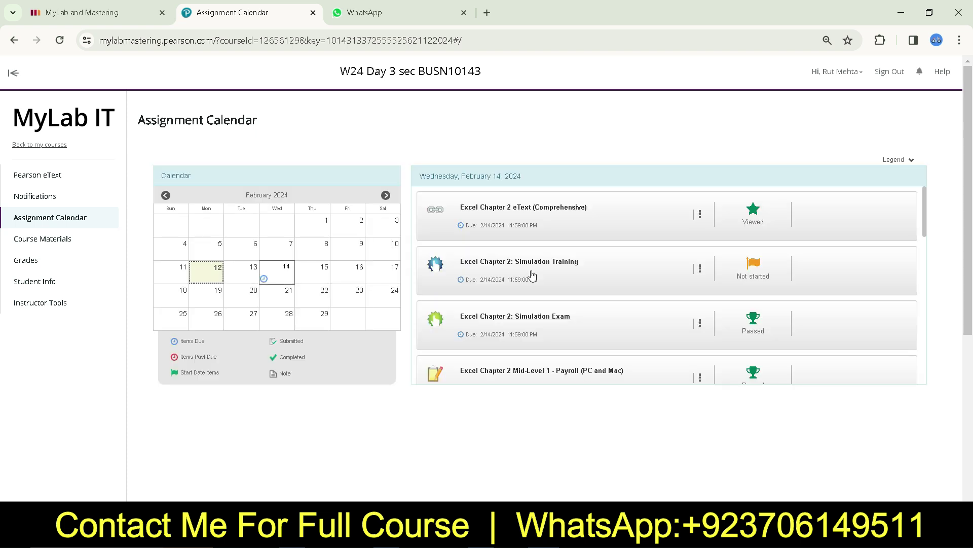
scroll(624, 391, "down", 4)
scroll(691, 258, "up", 4)
scroll(746, 333, "down", 2)
scroll(754, 332, "down", 2)
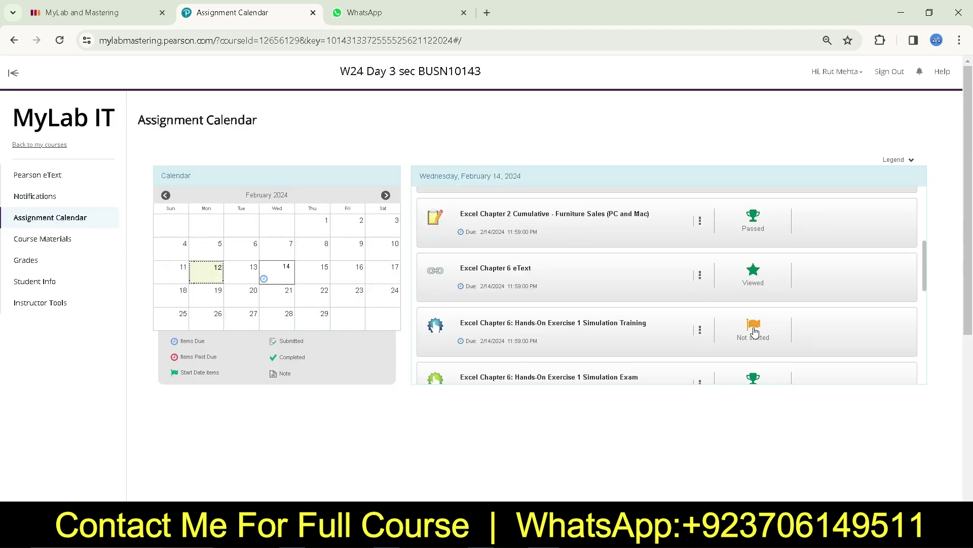
scroll(727, 338, "down", 2)
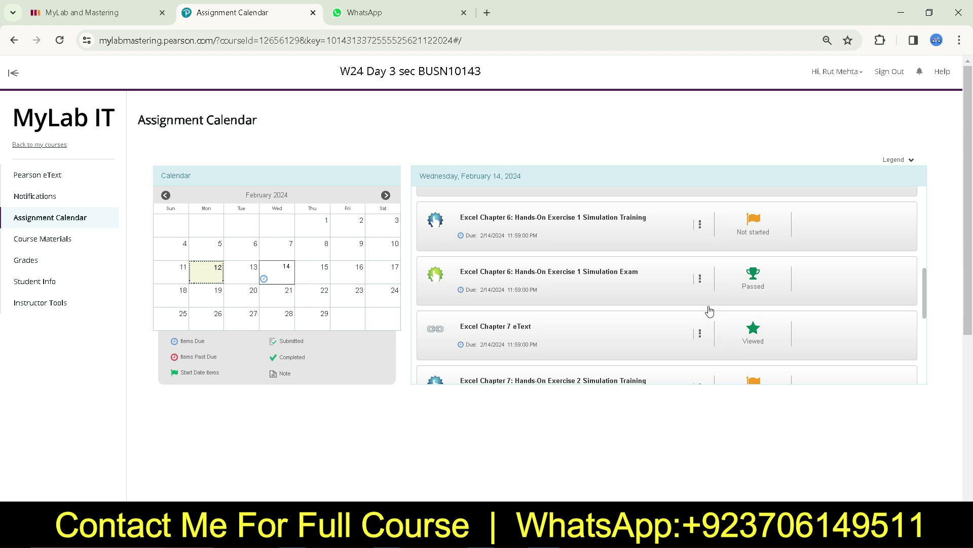
left_click(700, 281)
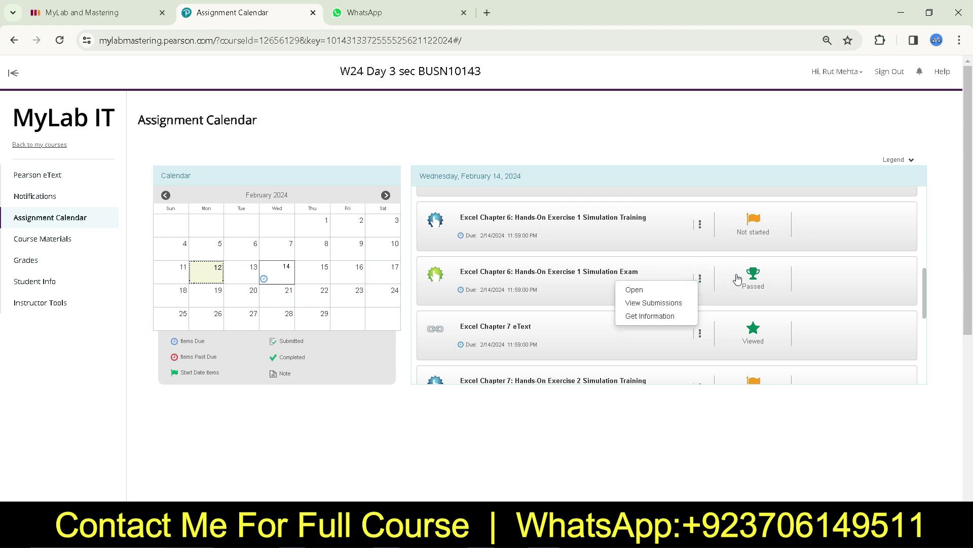
left_click(661, 302)
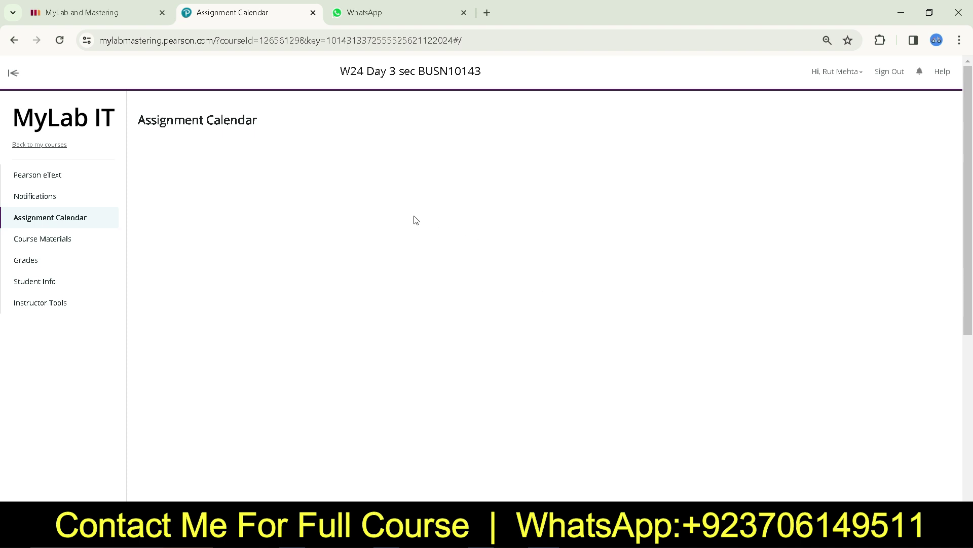
left_click(355, 16)
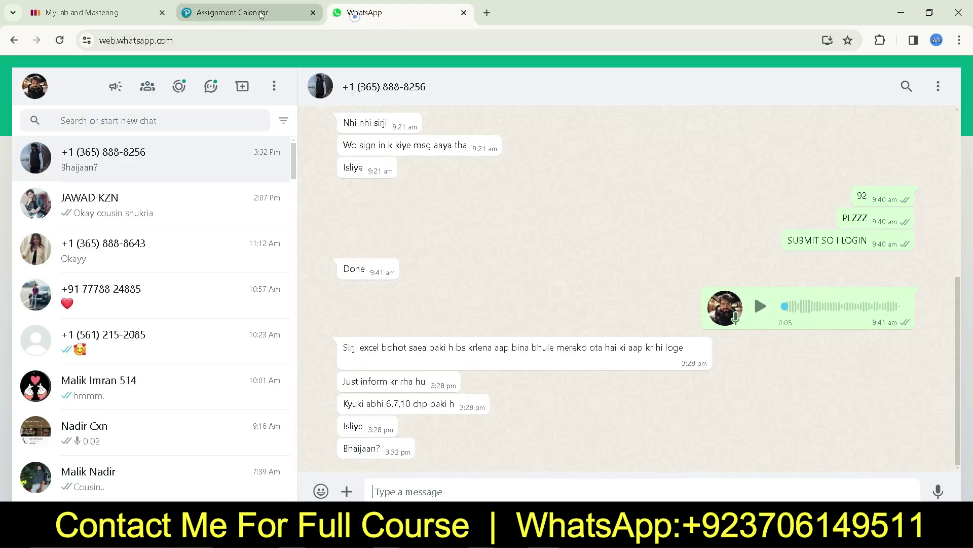
left_click(214, 15)
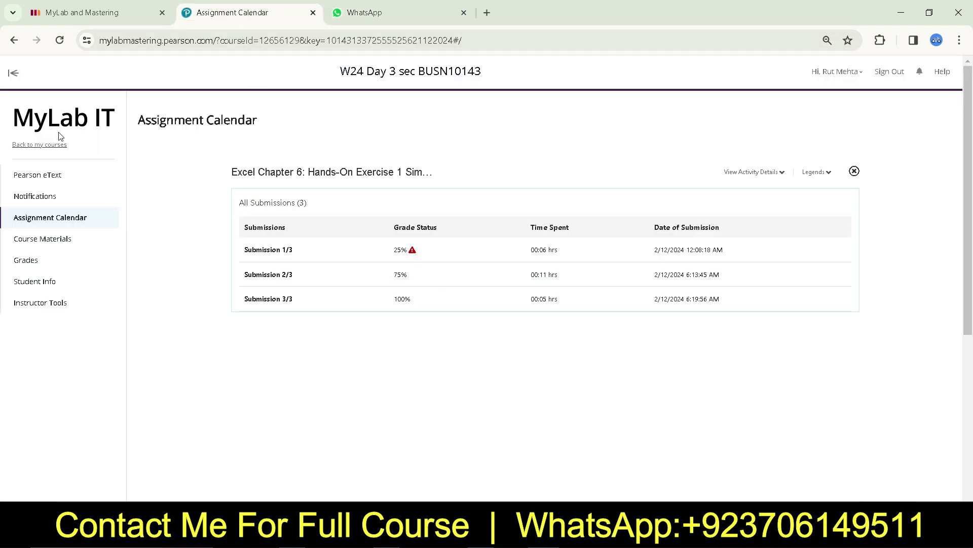
Step: Switch to Snipping Tool and capture the exam's submissions table as a rectangular screen snip
key("super")
type("s")
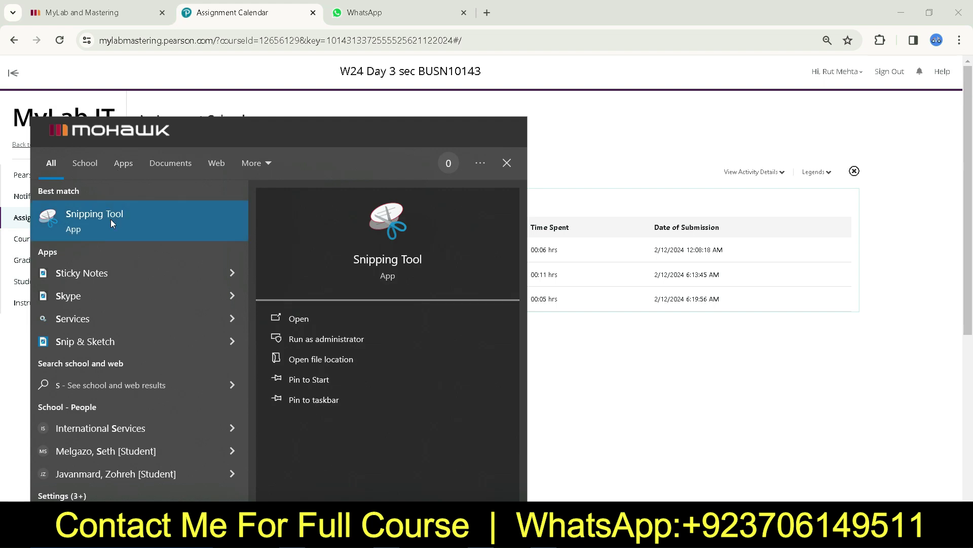
left_click(111, 221)
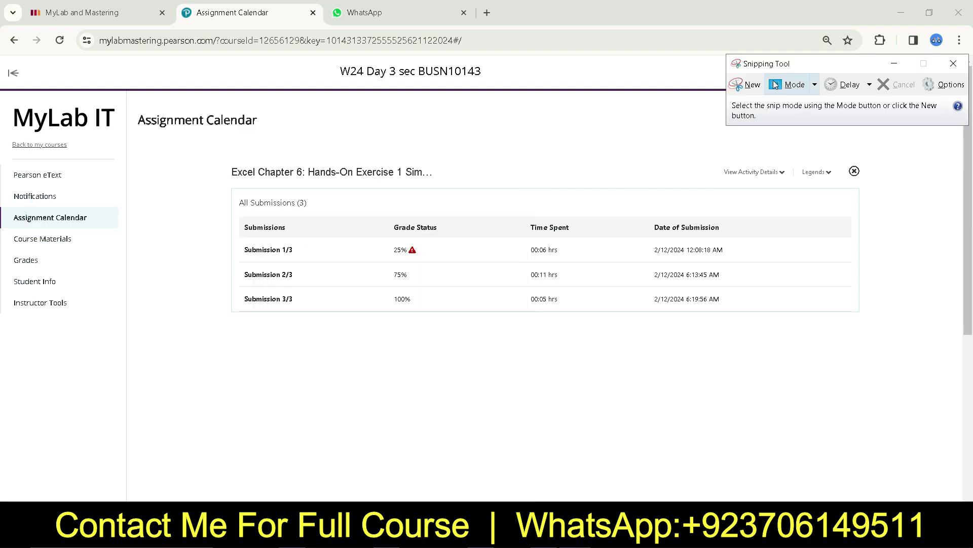
left_click(748, 84)
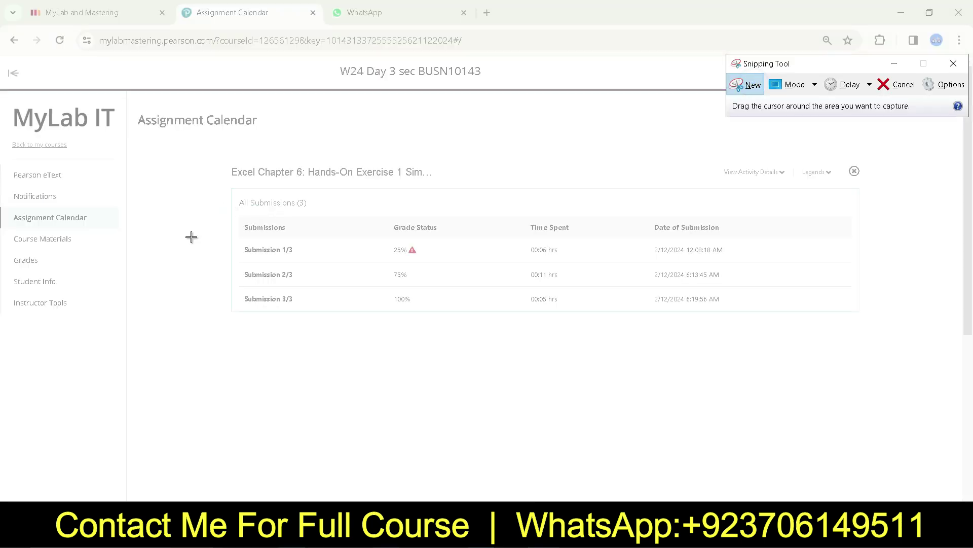
left_click_drag(203, 266, 791, 424)
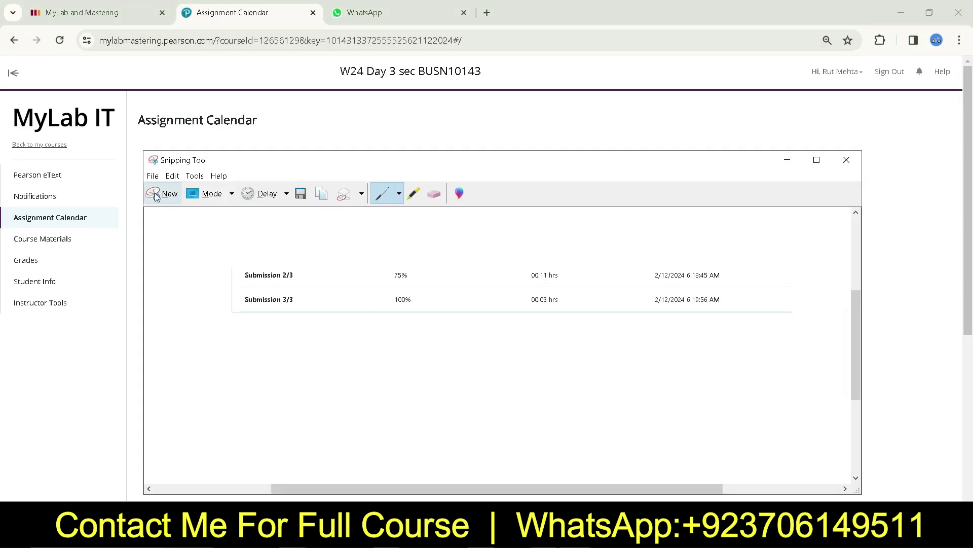
left_click(160, 194)
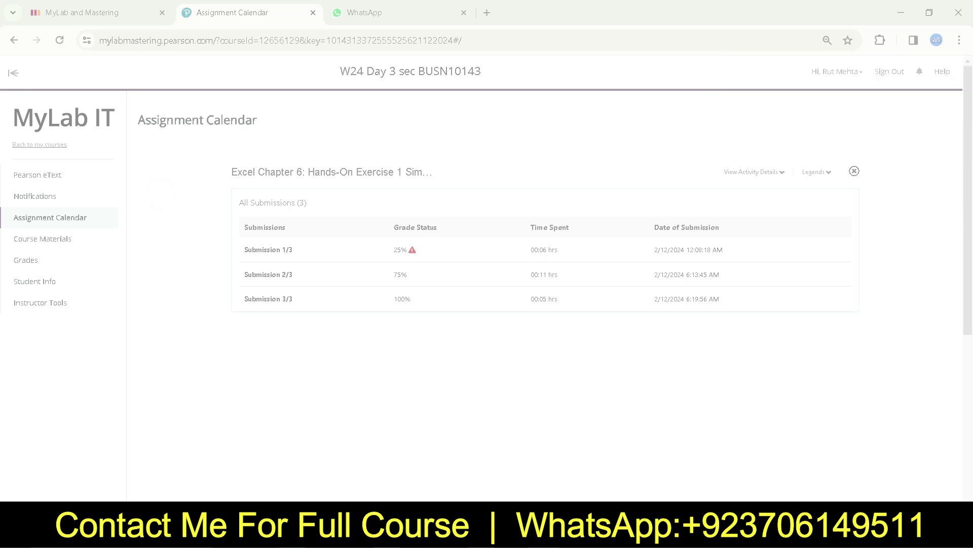